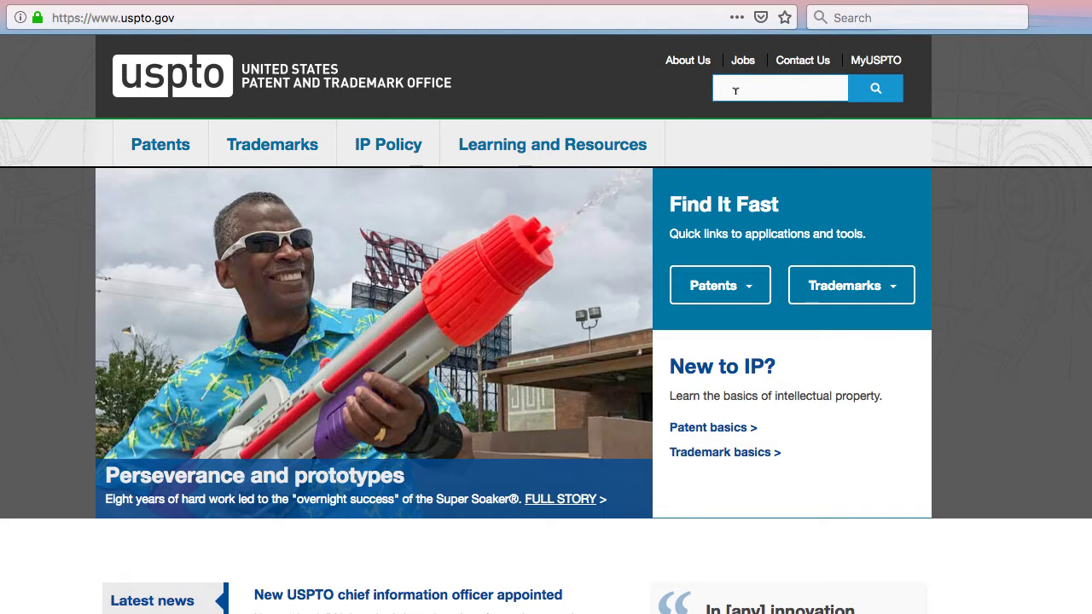
Search the USPTO website for CPC scheme "water filter"
{"action": "left_click", "coordinate": [736, 90]}
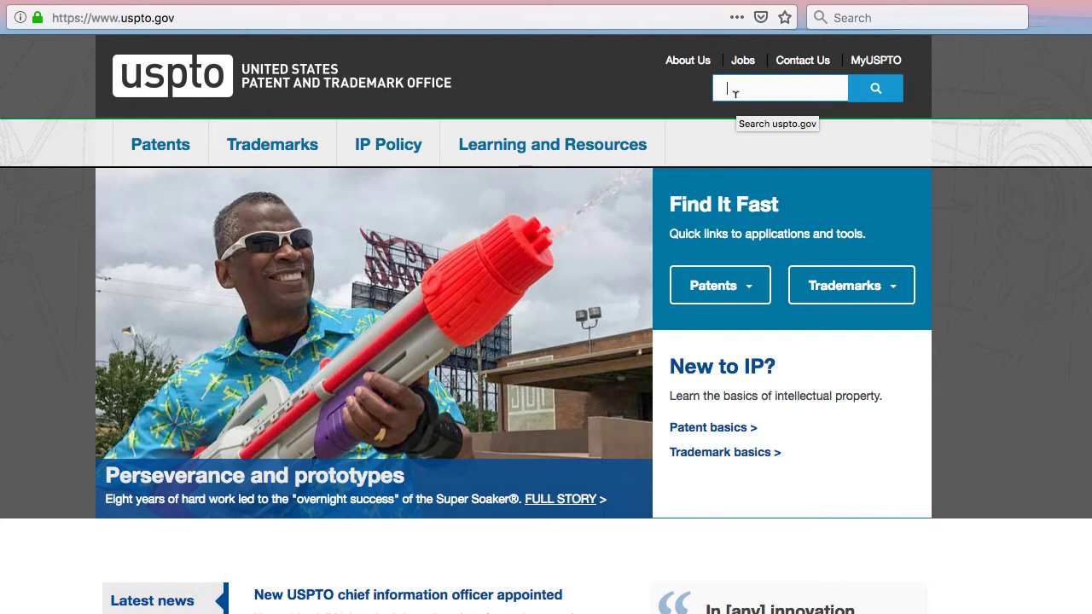
{"action": "type", "text": "CPC "}
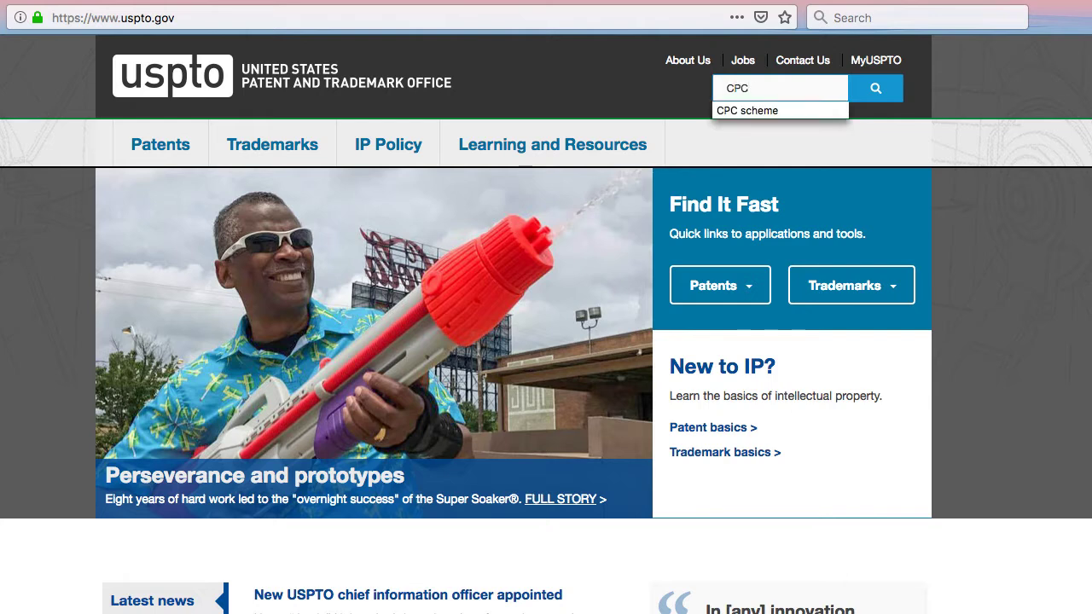
{"action": "type", "text": "scheme \"water fil"}
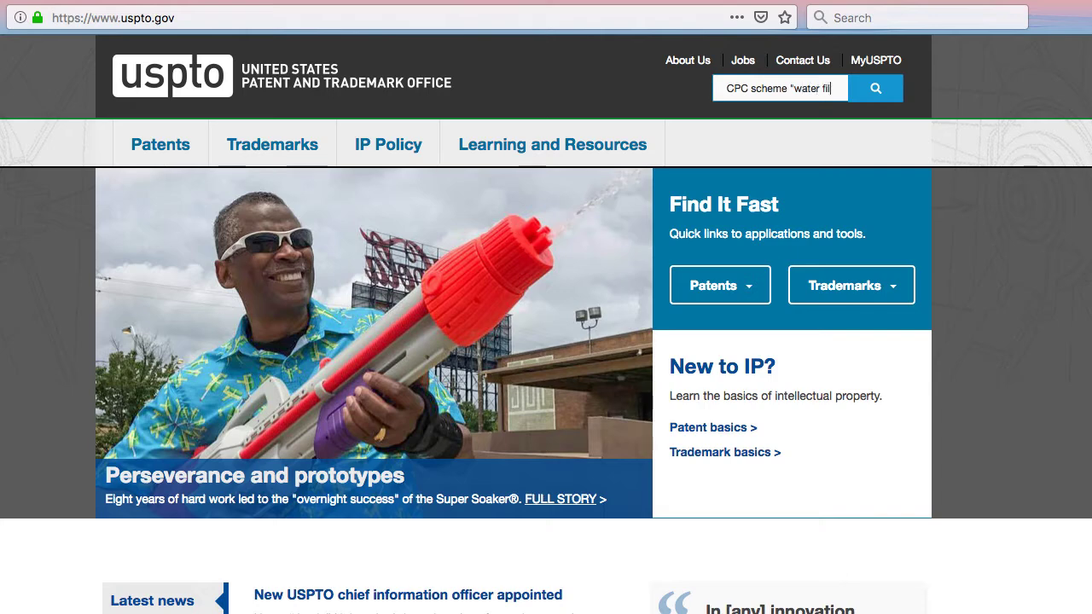
{"action": "type", "text": "ter\""}
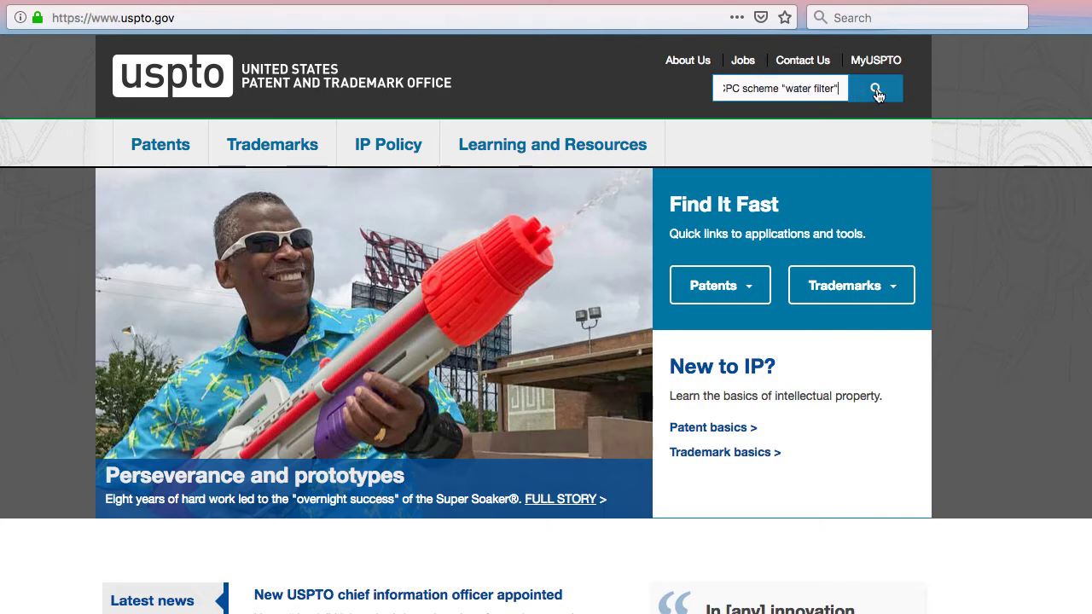
{"action": "left_click", "coordinate": [876, 90]}
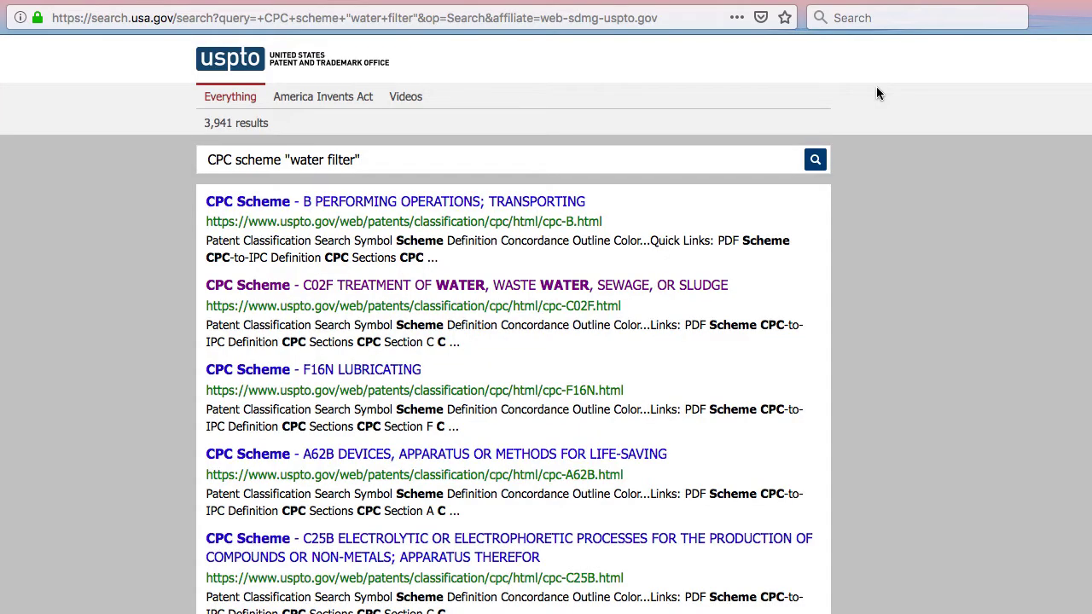
Open the C02F water treatment scheme from the results and copy the symbol C02F 1/003 for household-type filters
{"action": "left_click", "coordinate": [587, 289]}
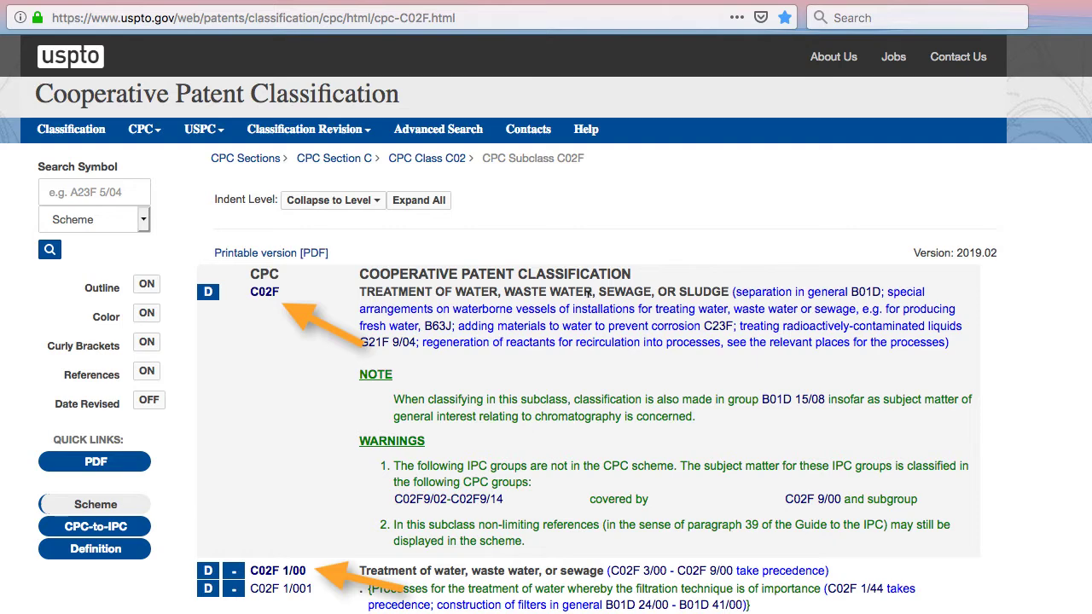
{"action": "scroll", "coordinate": [587, 293], "scroll_direction": "down", "scroll_amount": 3}
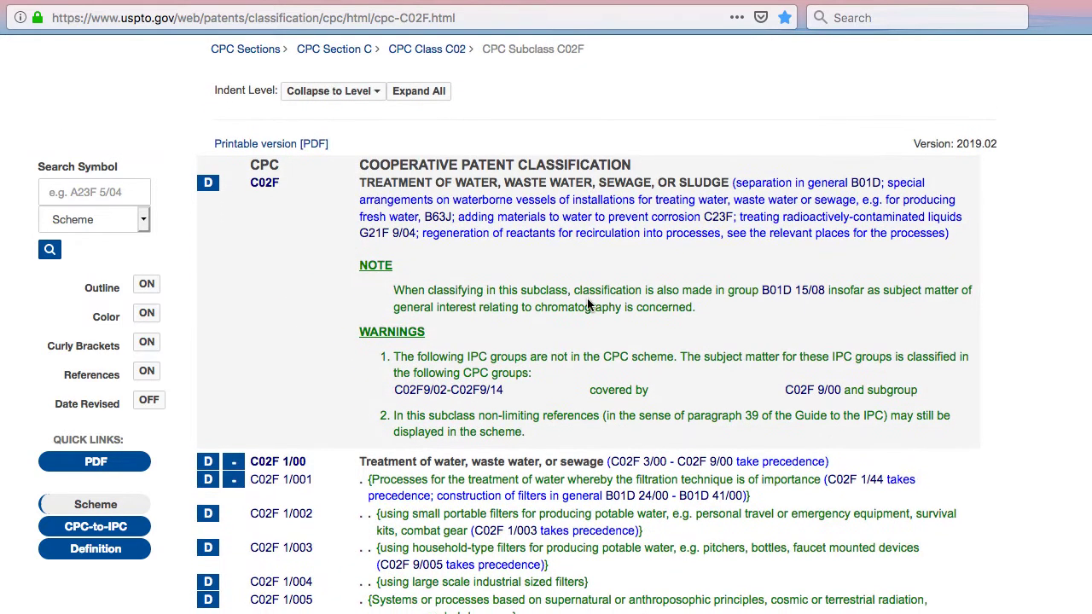
{"action": "scroll", "coordinate": [587, 303], "scroll_direction": "down", "scroll_amount": 3}
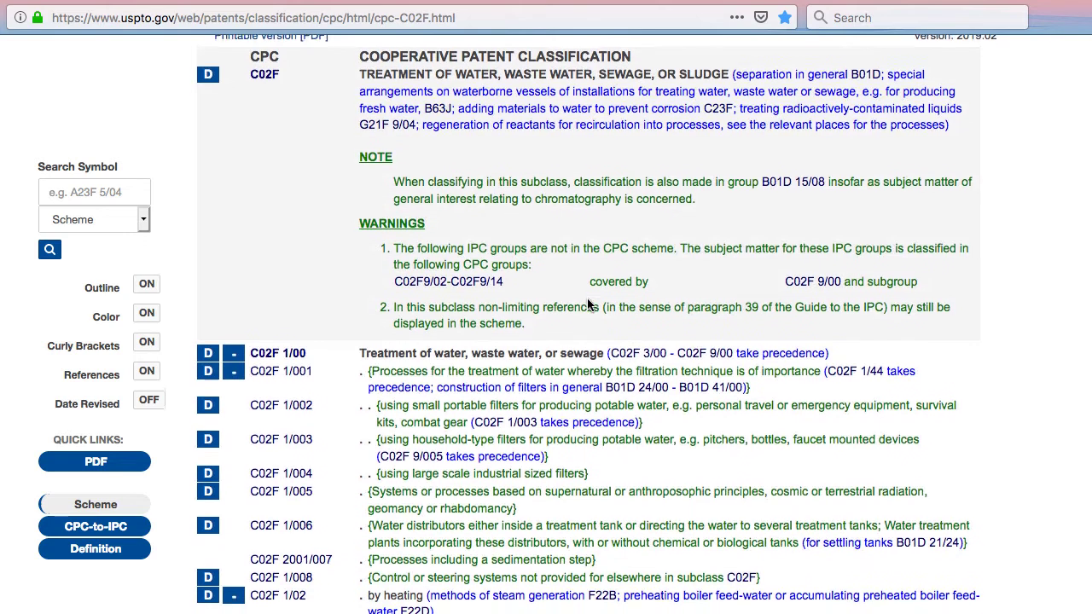
{"action": "scroll", "coordinate": [587, 296], "scroll_direction": "down", "scroll_amount": 1}
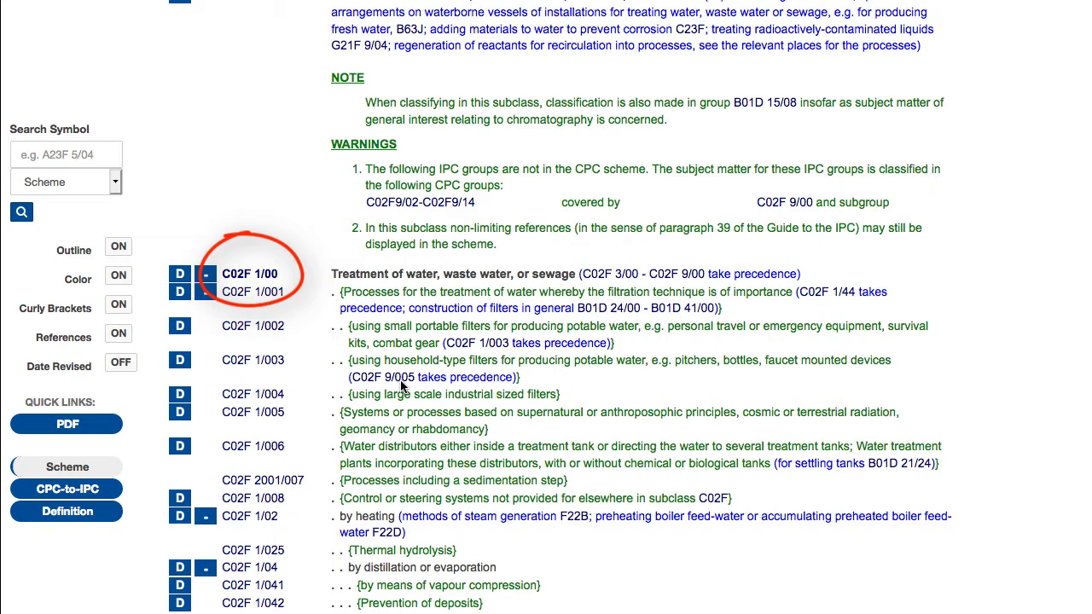
{"action": "left_click_drag", "start_coordinate": [294, 362], "coordinate": [222, 363]}
{"action": "right_click", "coordinate": [227, 359]}
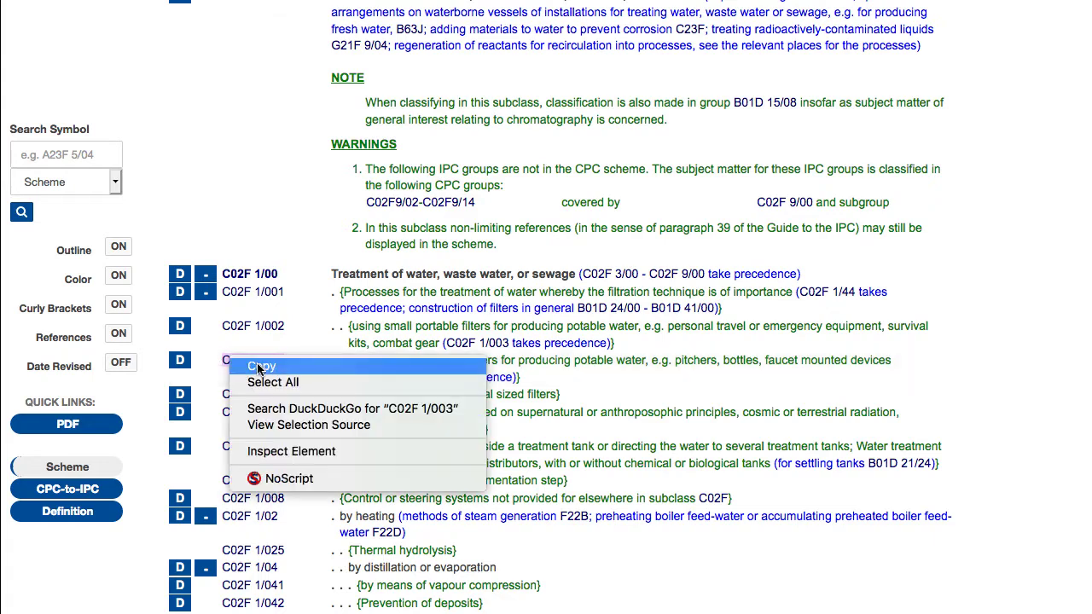
{"action": "left_click", "coordinate": [260, 367]}
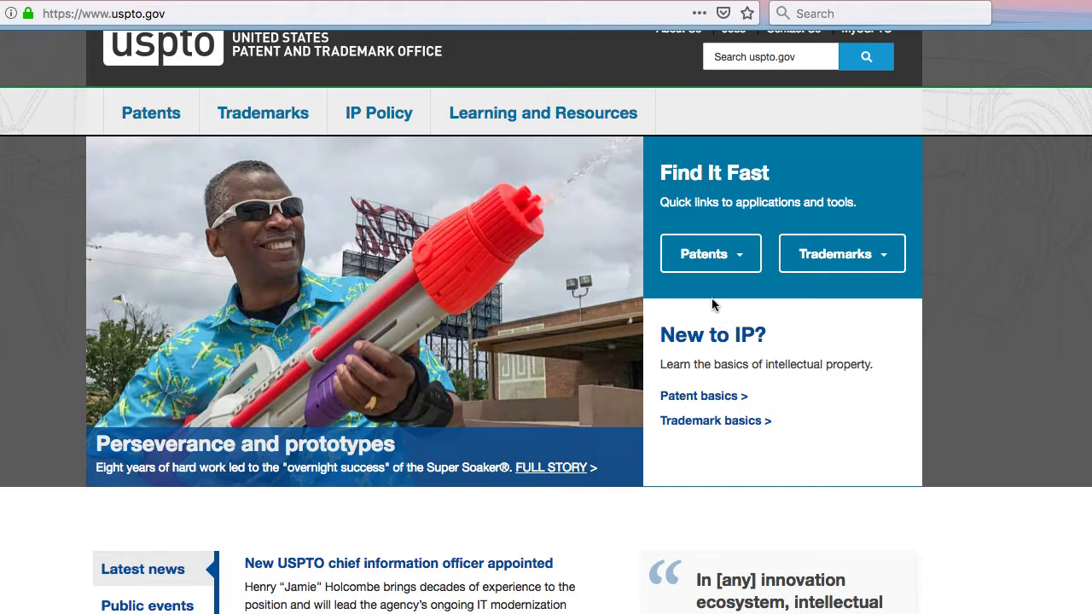
Open the PatFT granted patent database, search all fields for the copied symbol C02F 1/003, and browse the hit list
{"action": "left_click", "coordinate": [709, 261]}
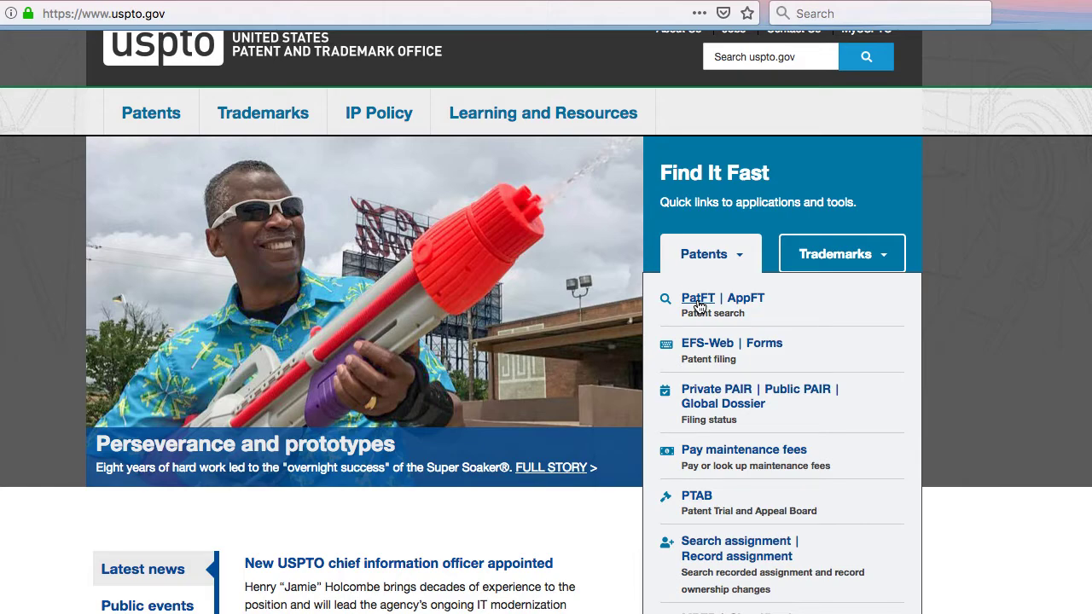
{"action": "left_click", "coordinate": [698, 301]}
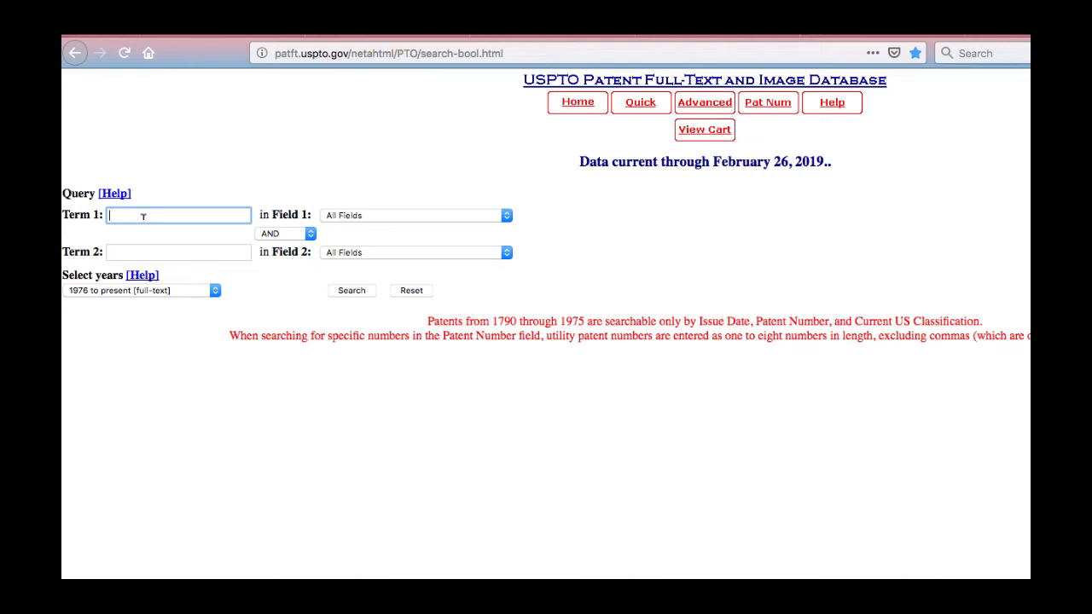
{"action": "right_click", "coordinate": [143, 216]}
{"action": "left_click", "coordinate": [175, 277]}
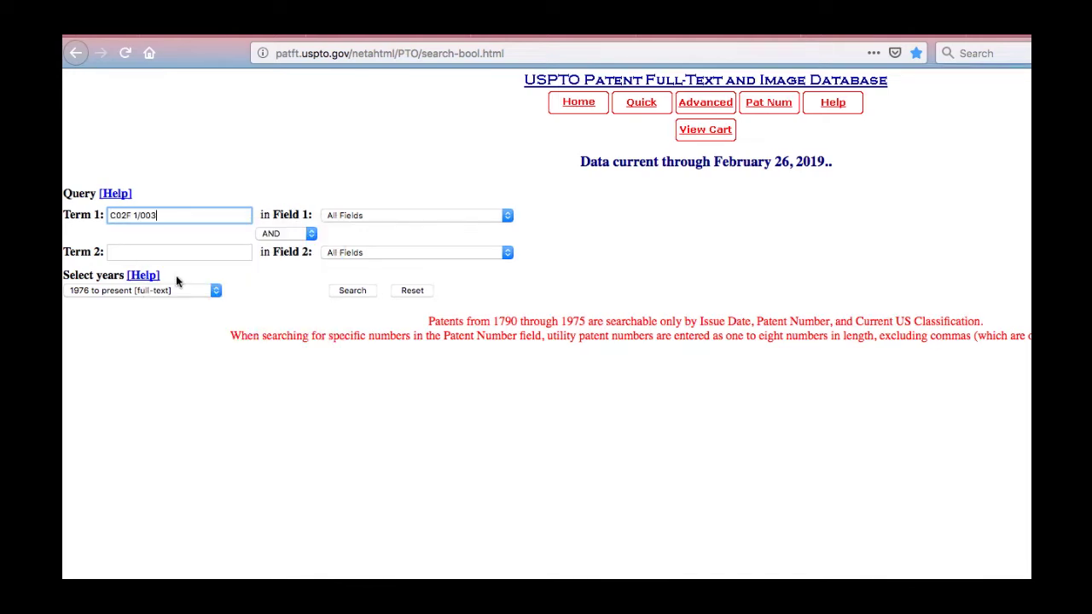
{"action": "left_click", "coordinate": [349, 290]}
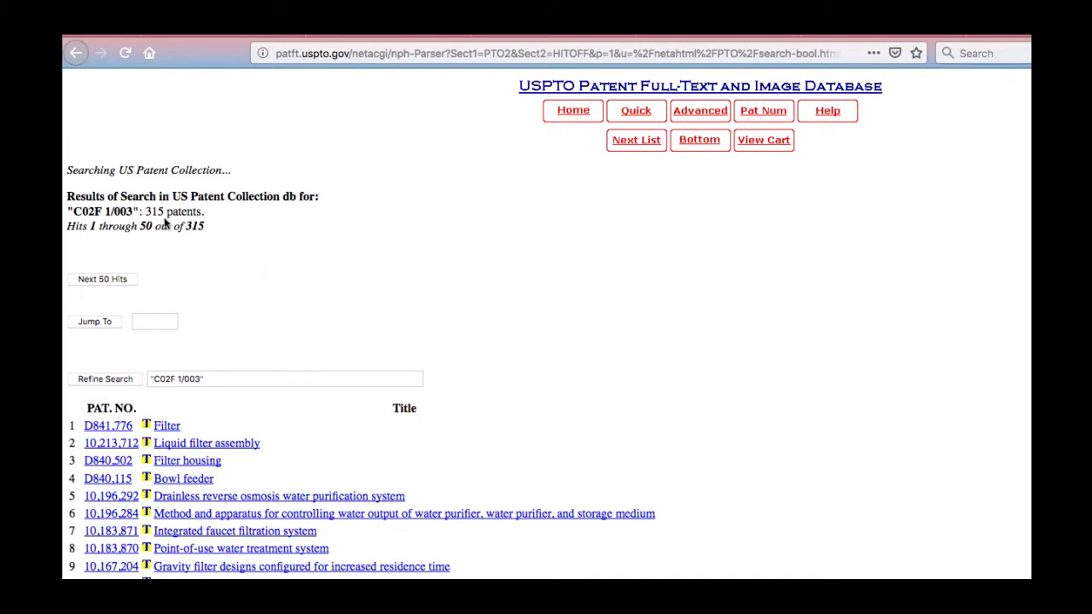
{"action": "scroll", "coordinate": [638, 458], "scroll_direction": "down", "scroll_amount": 3}
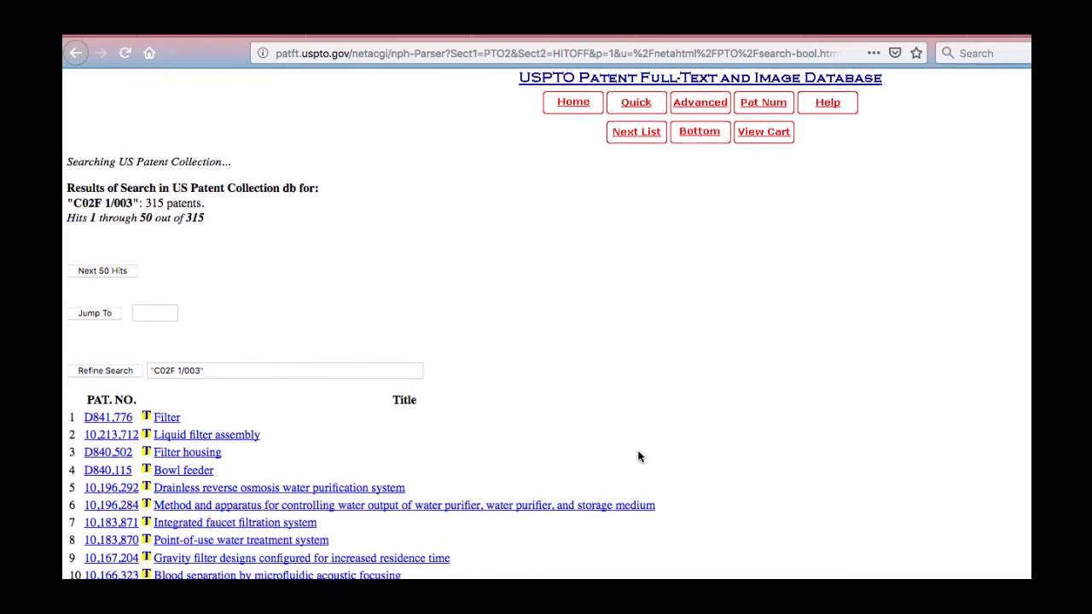
{"action": "scroll", "coordinate": [638, 458], "scroll_direction": "down", "scroll_amount": 3}
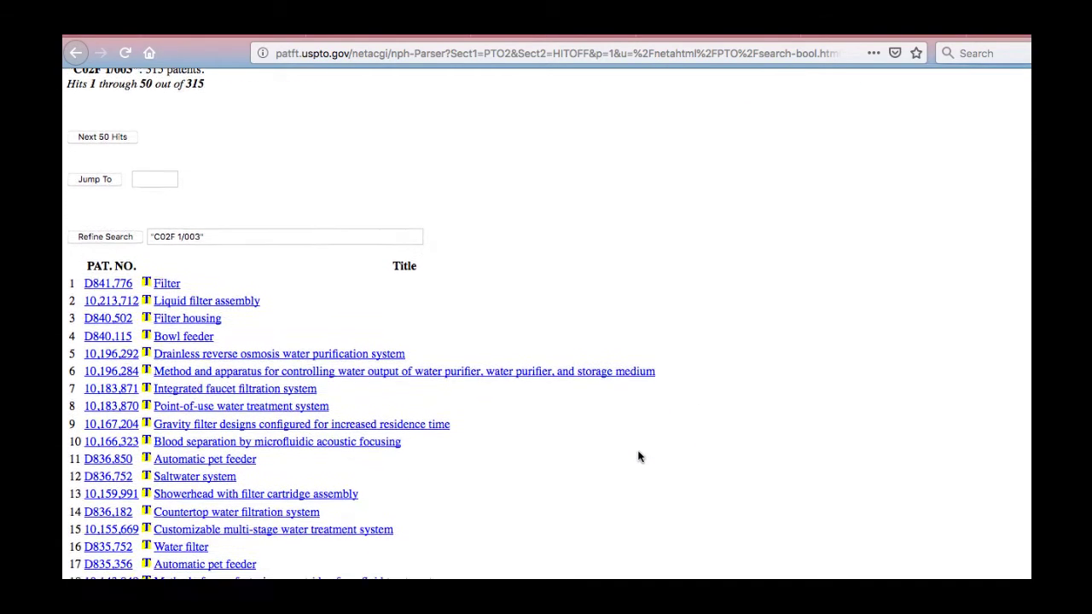
{"action": "scroll", "coordinate": [638, 458], "scroll_direction": "down", "scroll_amount": 2}
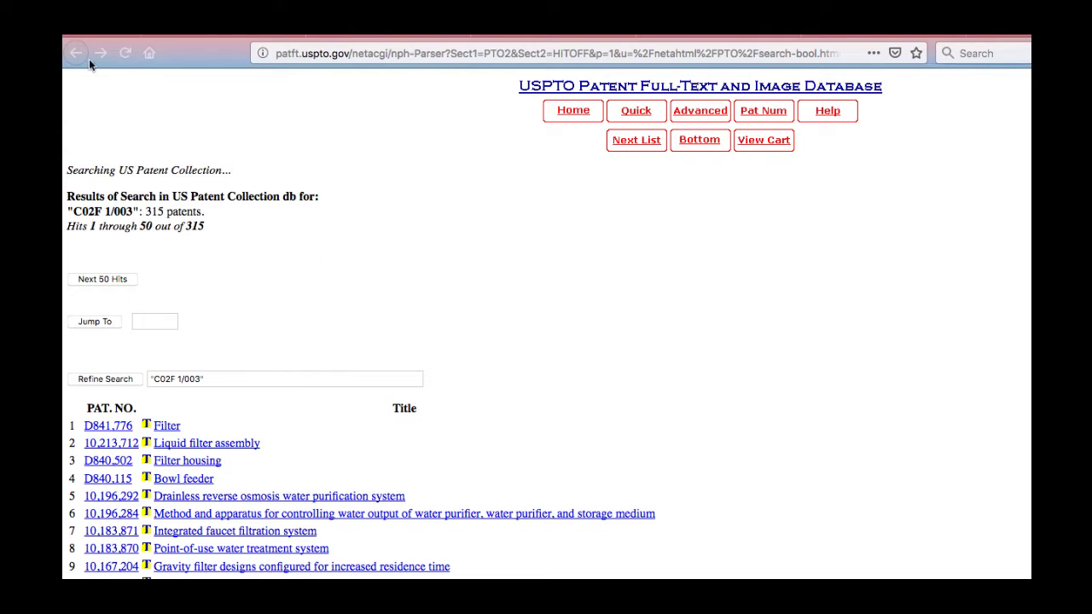
Return to the PatFT query form, add charcoal as the second term with AND, and rerun the search
{"action": "left_click", "coordinate": [73, 54]}
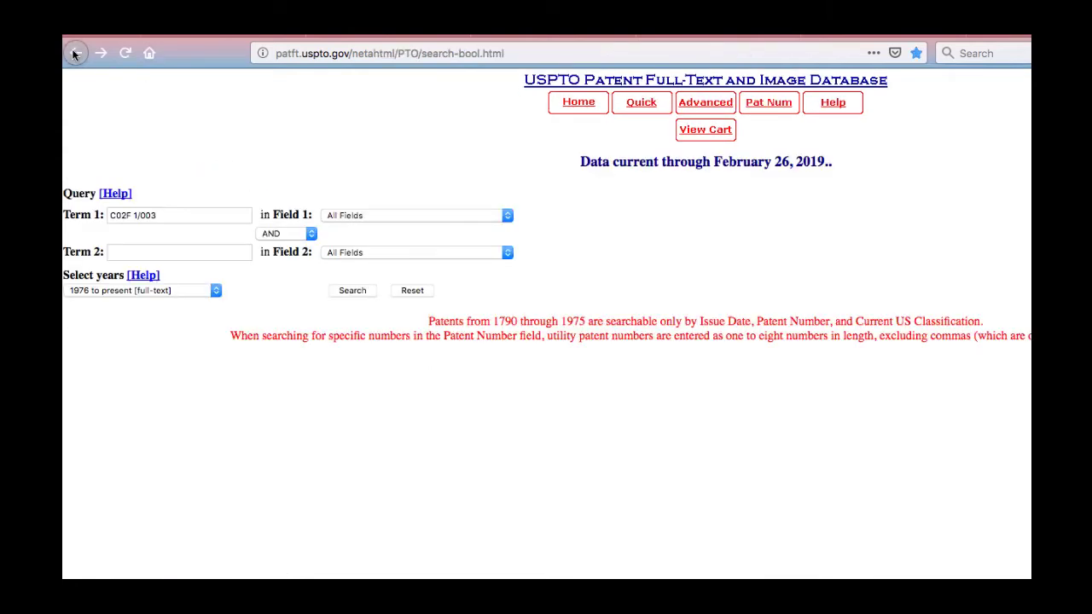
{"action": "left_click", "coordinate": [171, 245]}
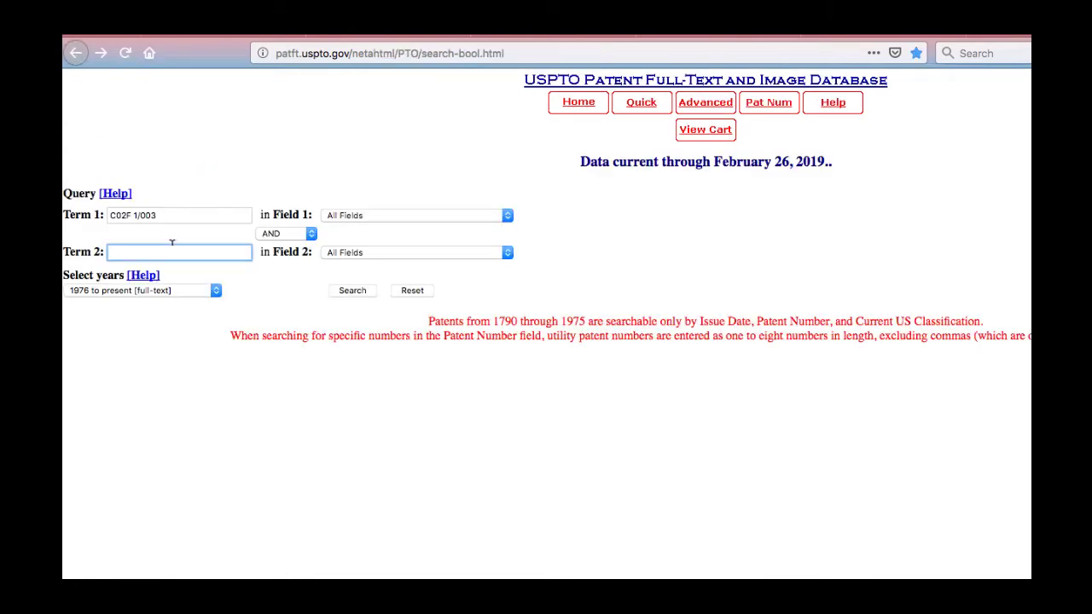
{"action": "type", "text": "charco"}
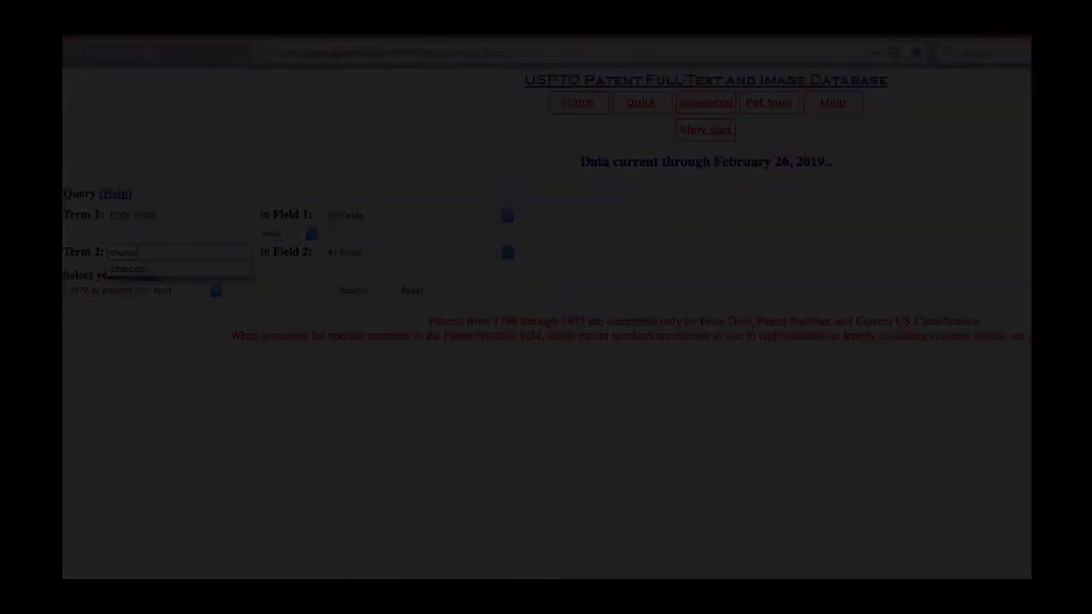
{"action": "type", "text": "al"}
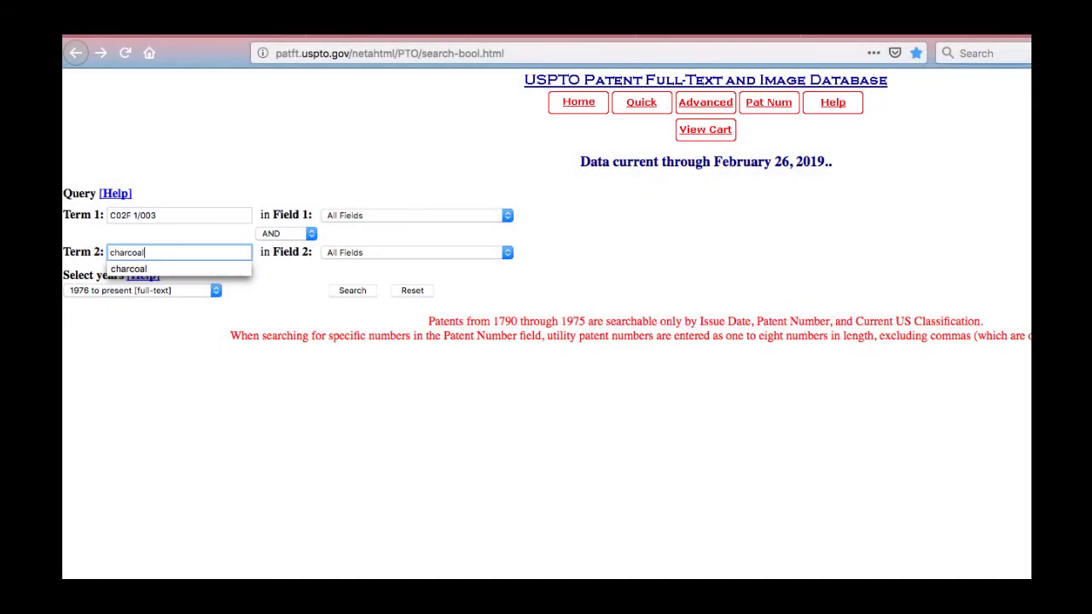
{"action": "left_click", "coordinate": [358, 290]}
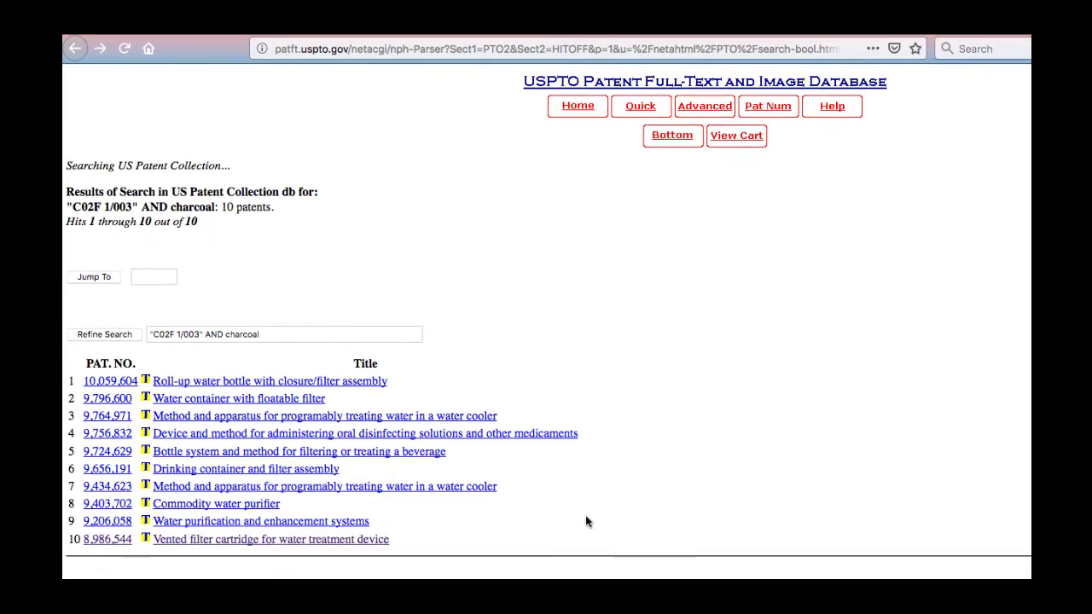
View the drawing sheets of patent 8,986,544, Vented filter cartridge for water treatment device, and open its hit-list link in a new tab
{"action": "left_click", "coordinate": [362, 540]}
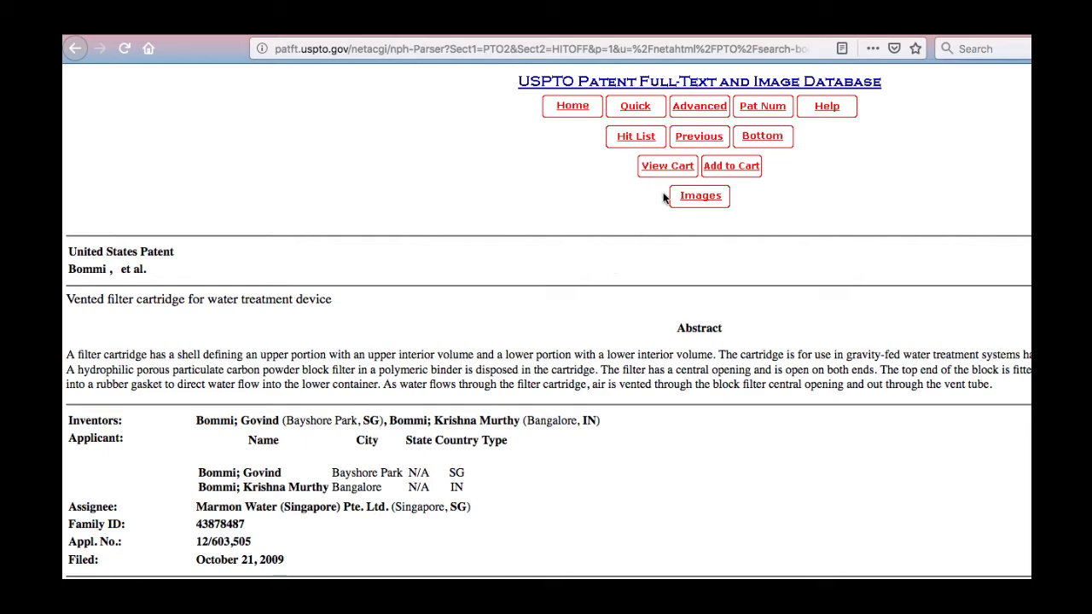
{"action": "left_click", "coordinate": [690, 200]}
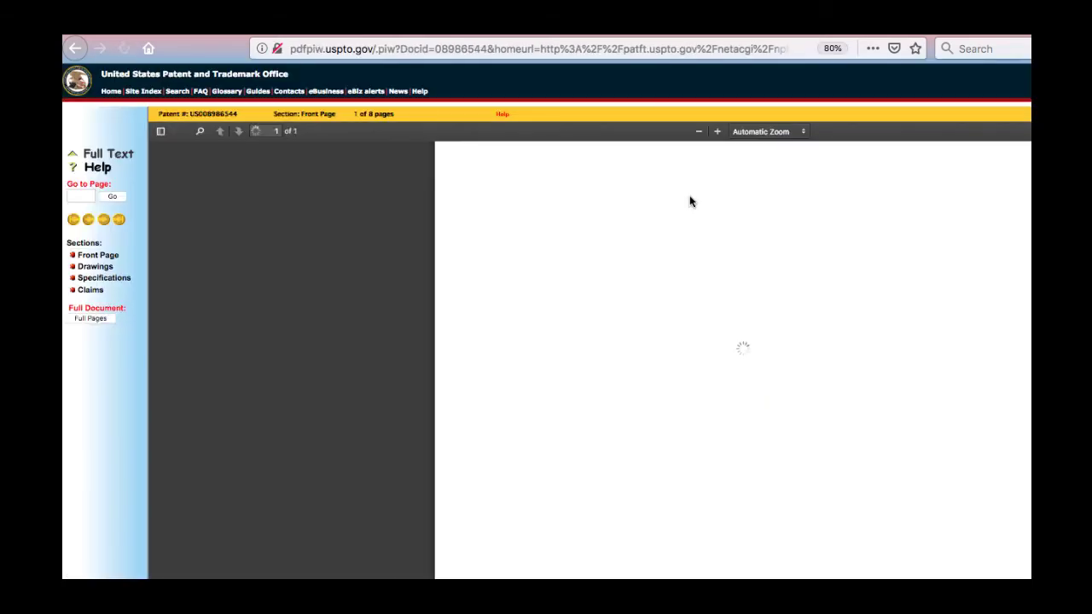
{"action": "left_click", "coordinate": [102, 269]}
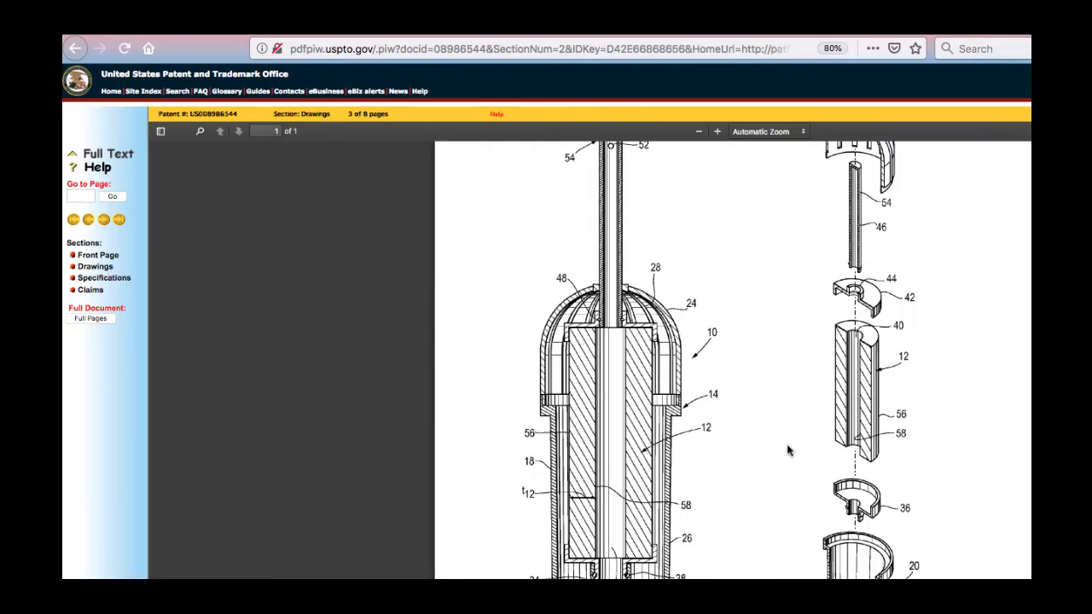
{"action": "scroll", "coordinate": [779, 424], "scroll_direction": "up", "scroll_amount": 3}
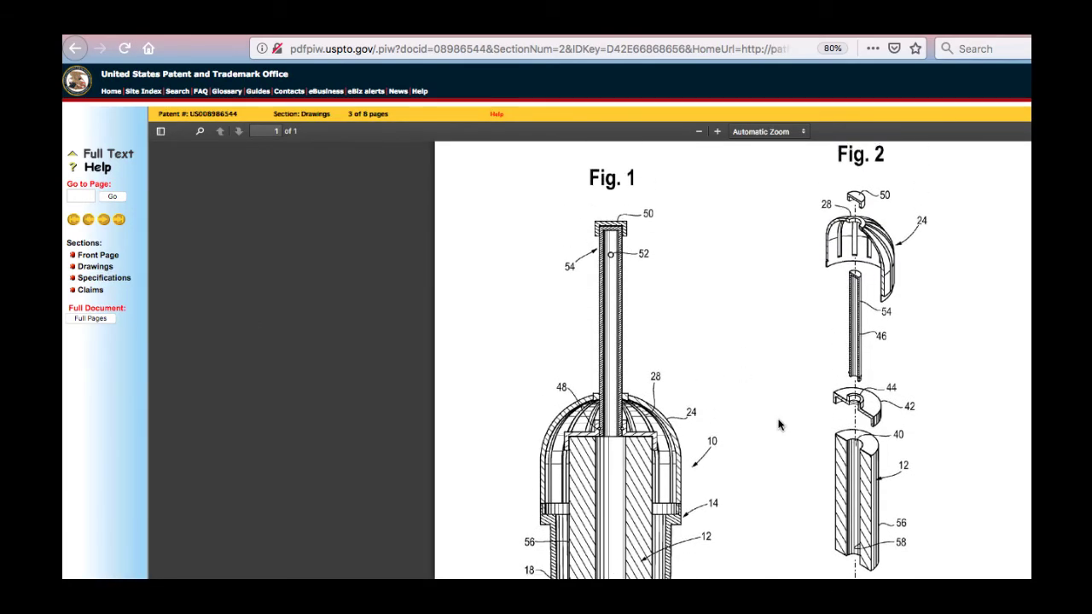
{"action": "scroll", "coordinate": [779, 424], "scroll_direction": "up", "scroll_amount": 1}
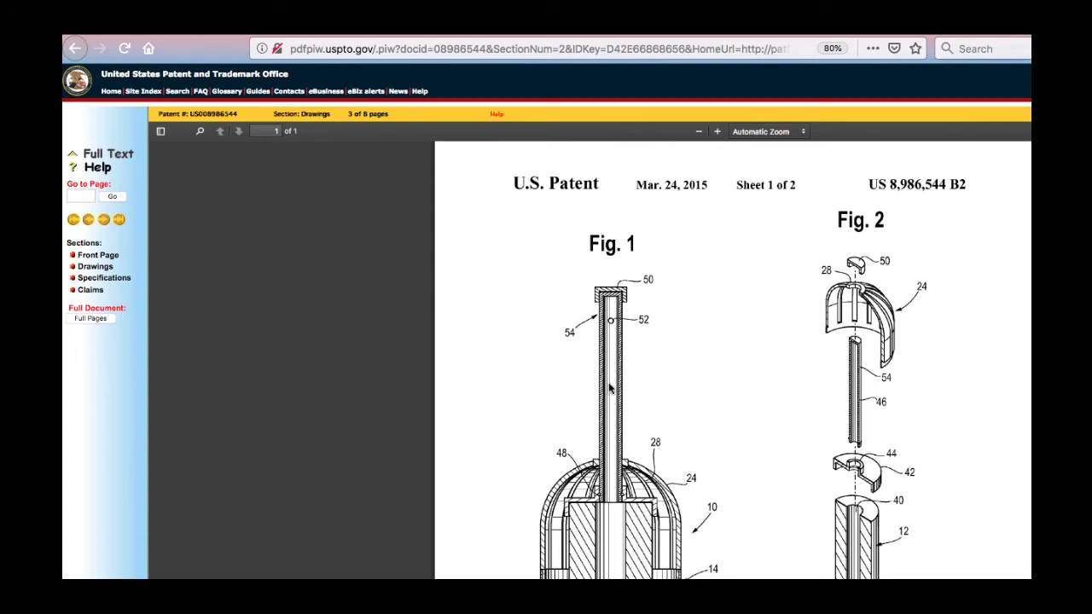
{"action": "left_click", "coordinate": [103, 220]}
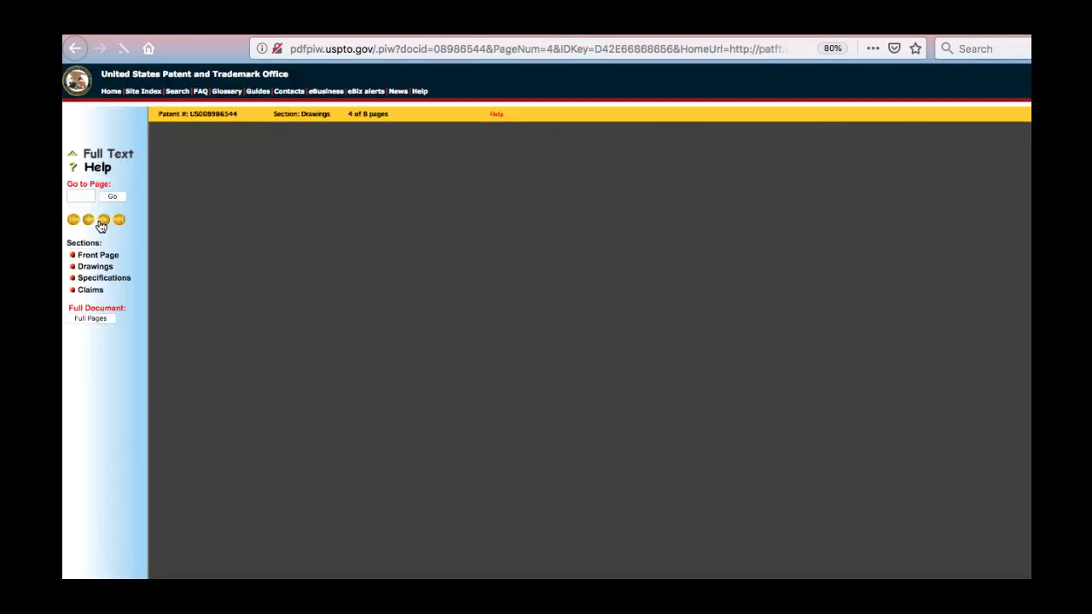
{"action": "scroll", "coordinate": [660, 437], "scroll_direction": "down", "scroll_amount": 4}
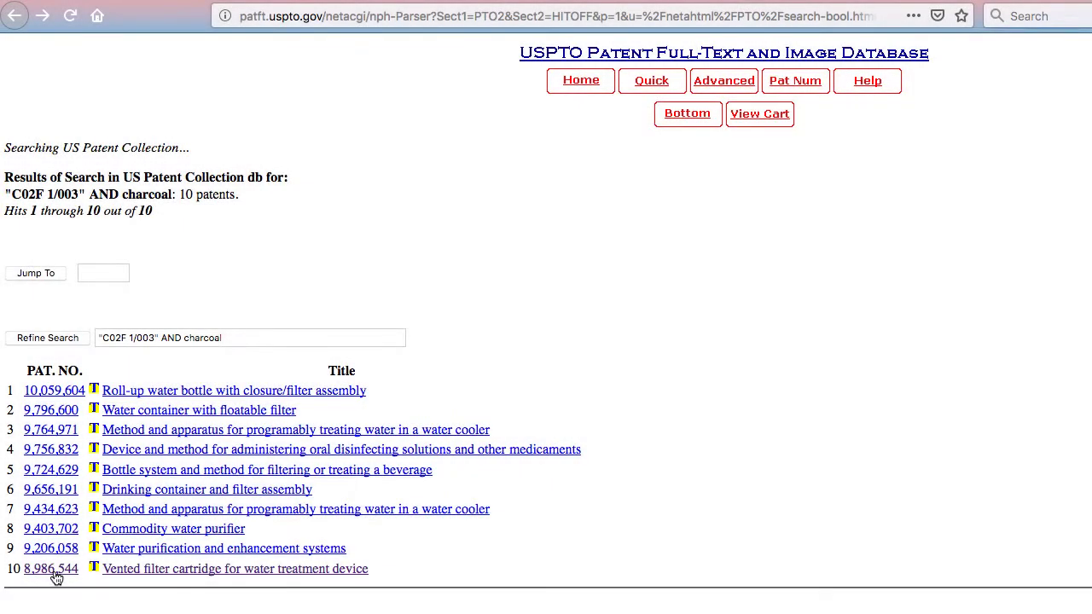
{"action": "right_click", "coordinate": [56, 578]}
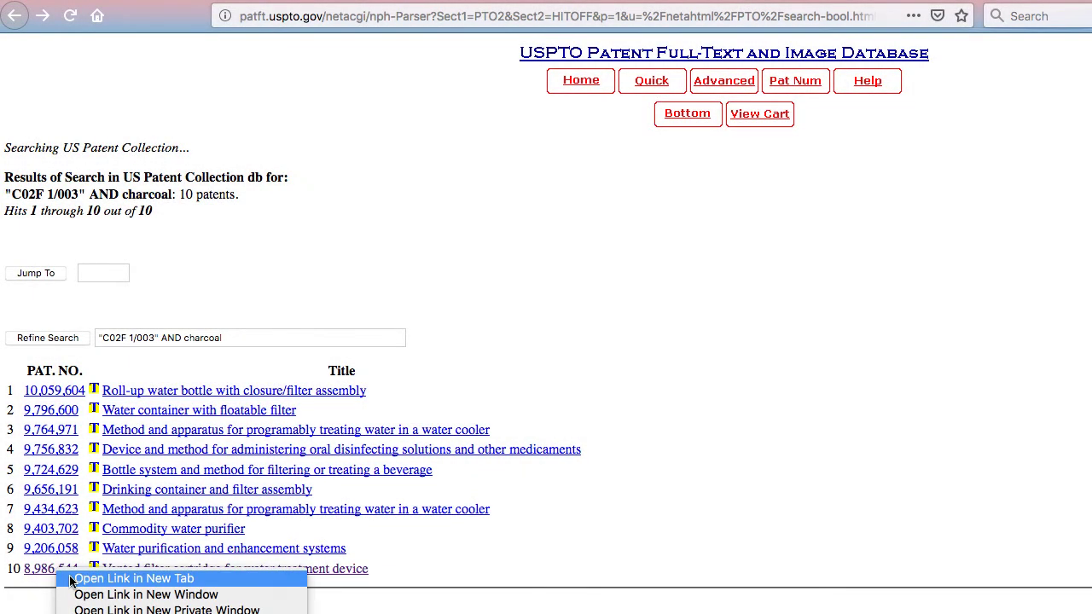
{"action": "left_click", "coordinate": [72, 579]}
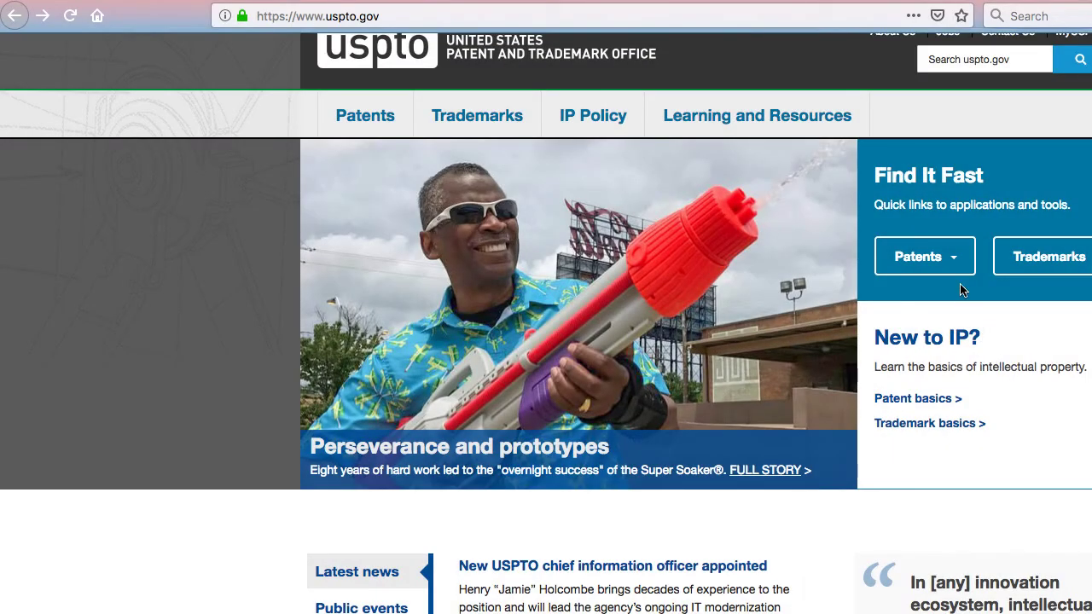
Open the AppFT patent application database from the USPTO homepage and search all fields for C02F1/003, written without a space
{"action": "left_click", "coordinate": [956, 269]}
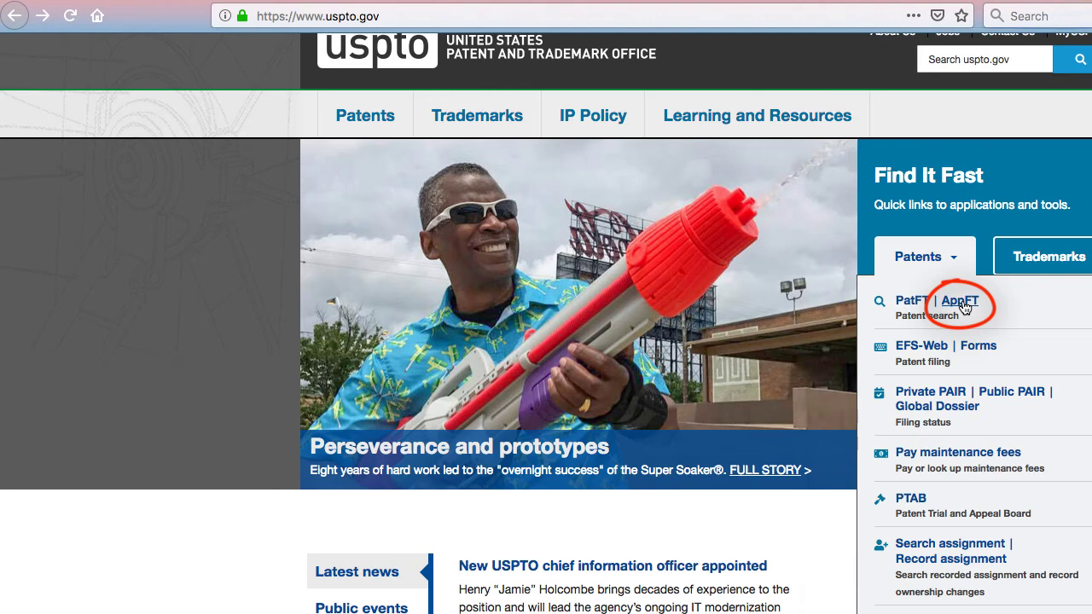
{"action": "left_click", "coordinate": [960, 302]}
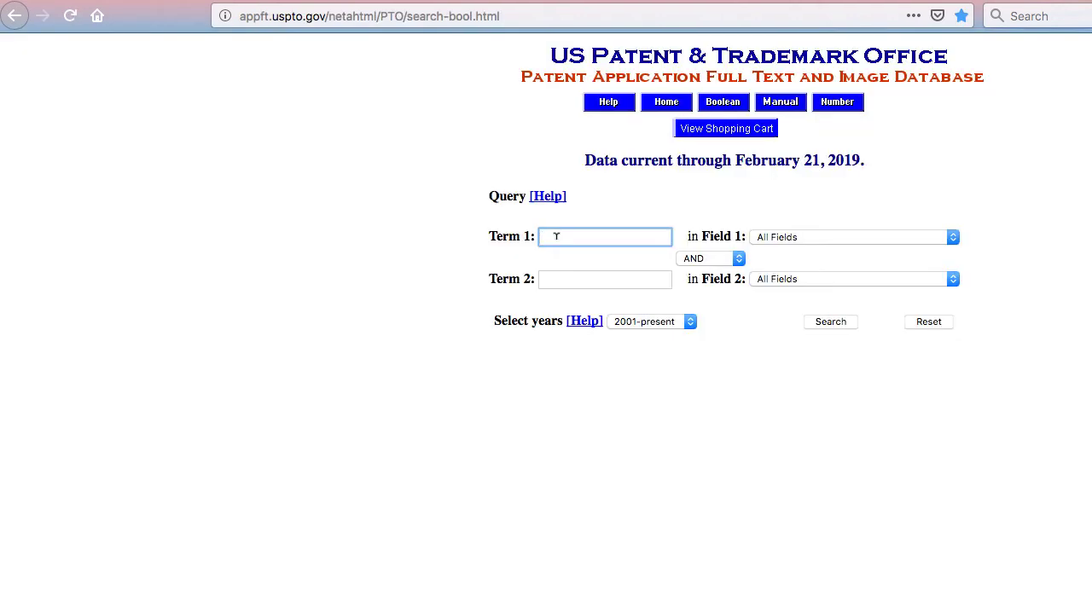
{"action": "type", "text": "C07F 1/003"}
{"action": "left_click_drag", "start_coordinate": [595, 237], "coordinate": [560, 237]}
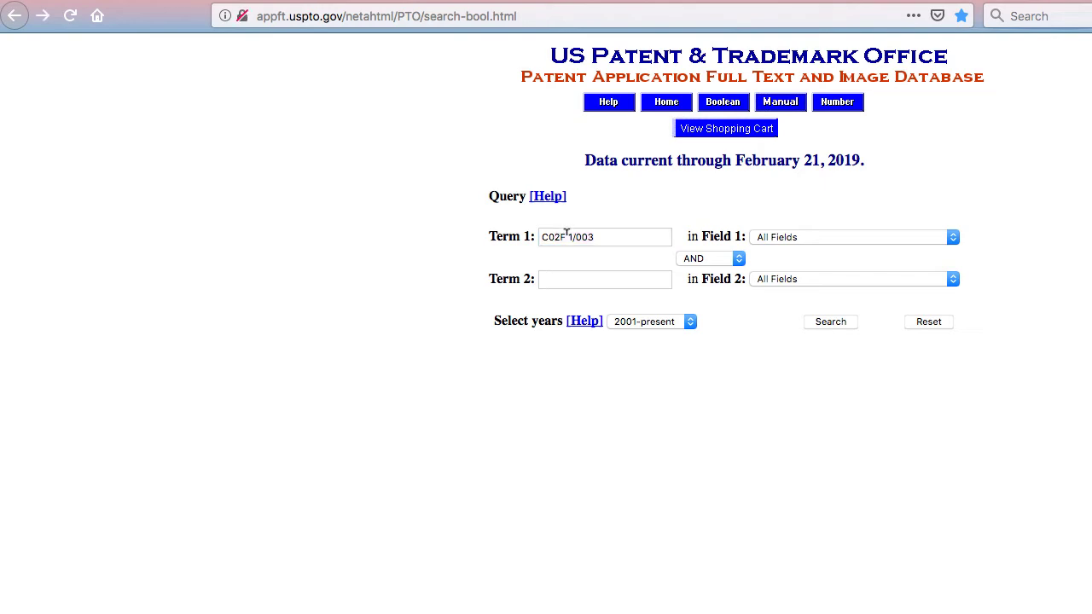
{"action": "left_click", "coordinate": [567, 235]}
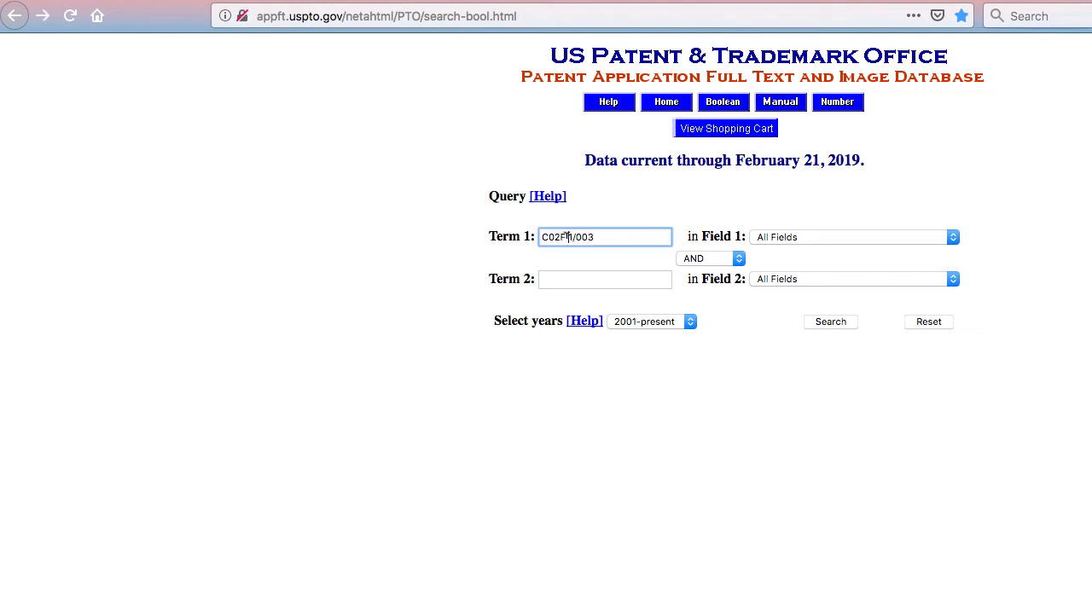
{"action": "key", "text": "BackSpace"}
{"action": "left_click", "coordinate": [848, 331]}
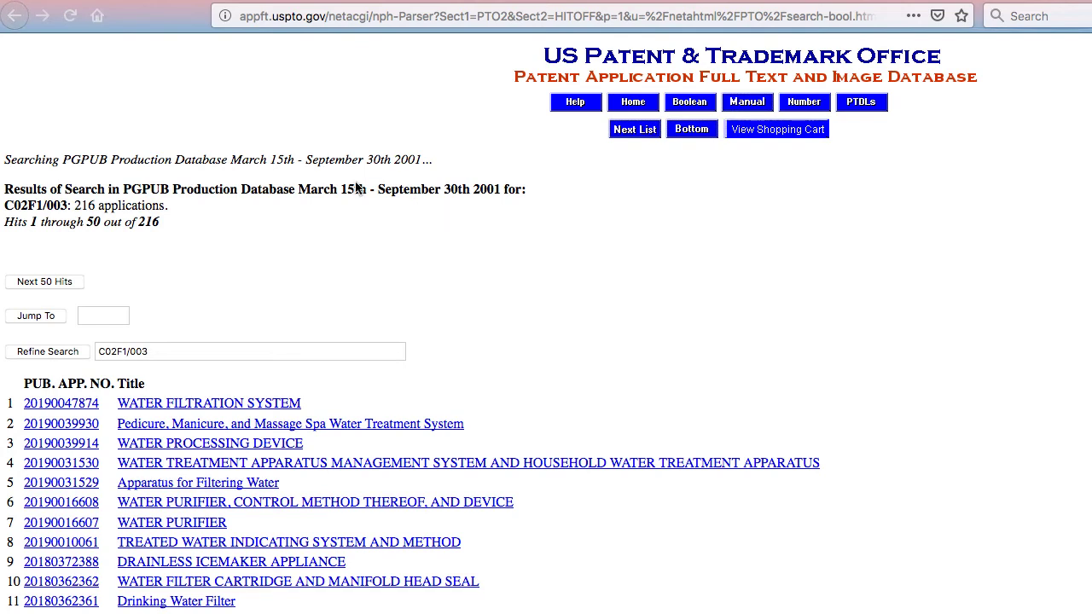
Return to the AppFT query form, add charcoal as the second term with AND, and rerun the search
{"action": "left_click", "coordinate": [10, 22]}
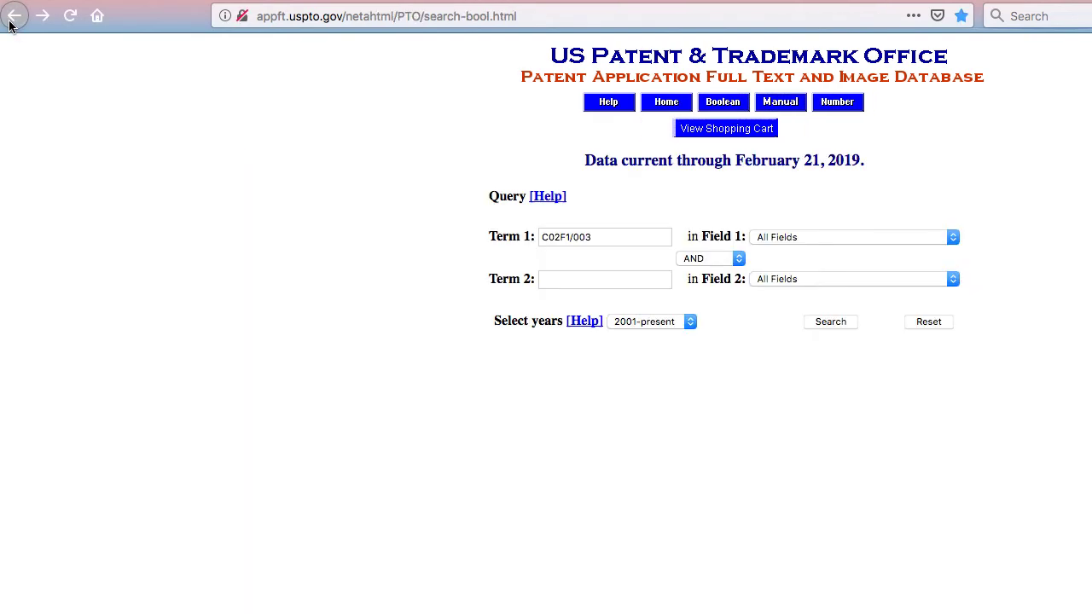
{"action": "left_click", "coordinate": [640, 275]}
{"action": "type", "text": "charcoal"}
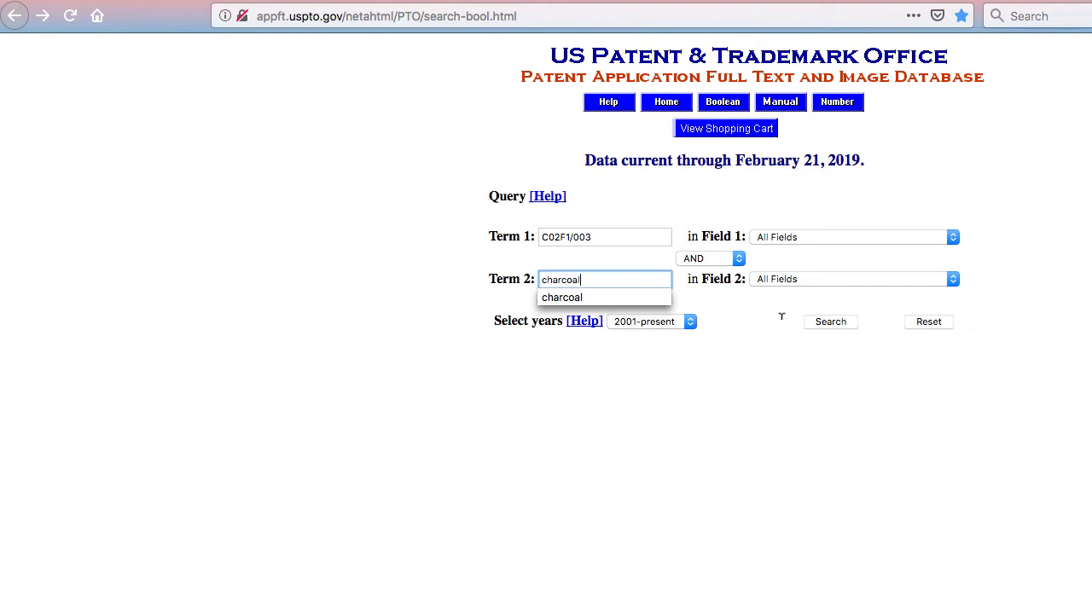
{"action": "left_click", "coordinate": [829, 322]}
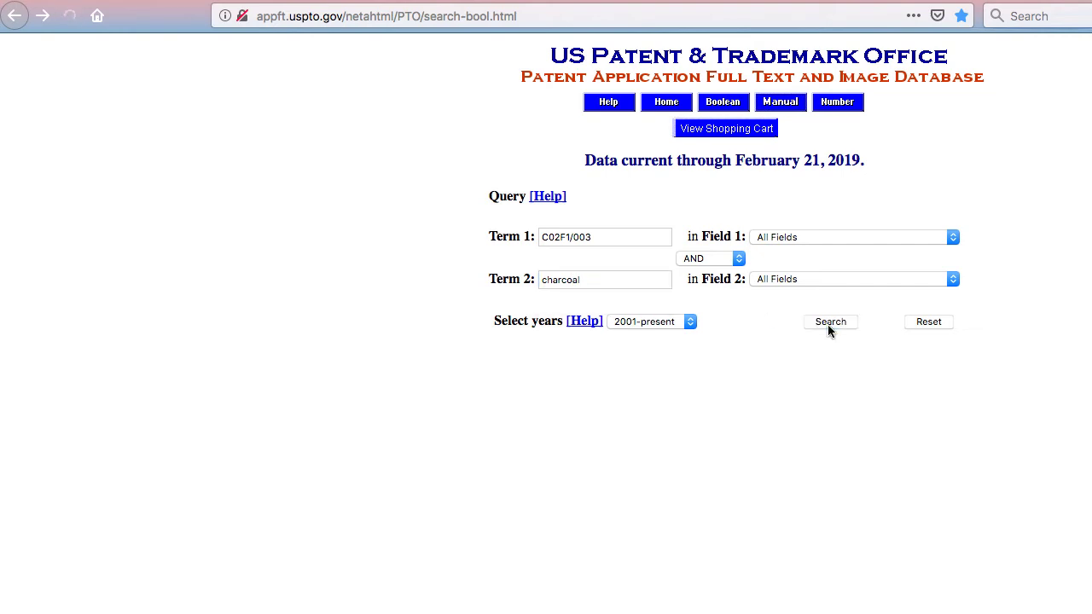